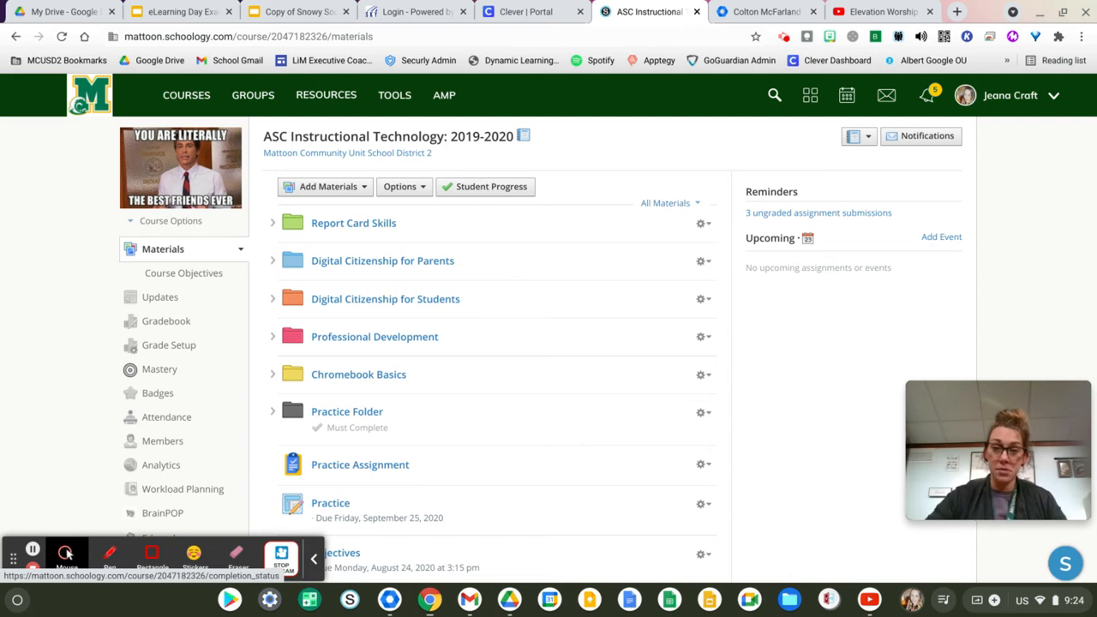
Start a new page in the course materials titled "eLearning Practice".
{"action": "left_click", "coordinate": [333, 188]}
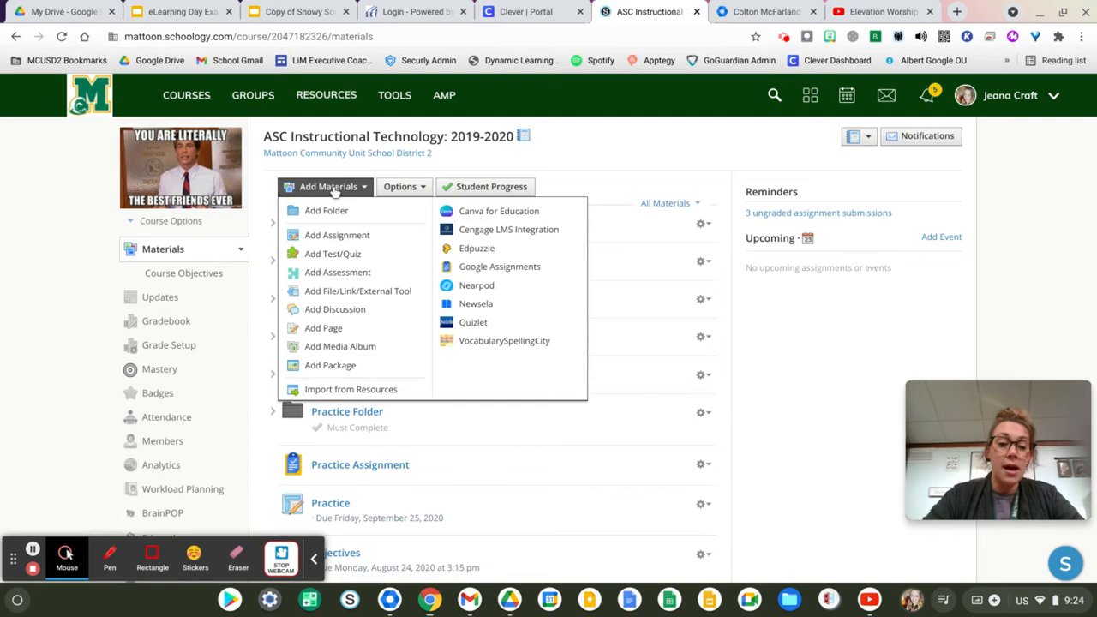
{"action": "left_click", "coordinate": [335, 332]}
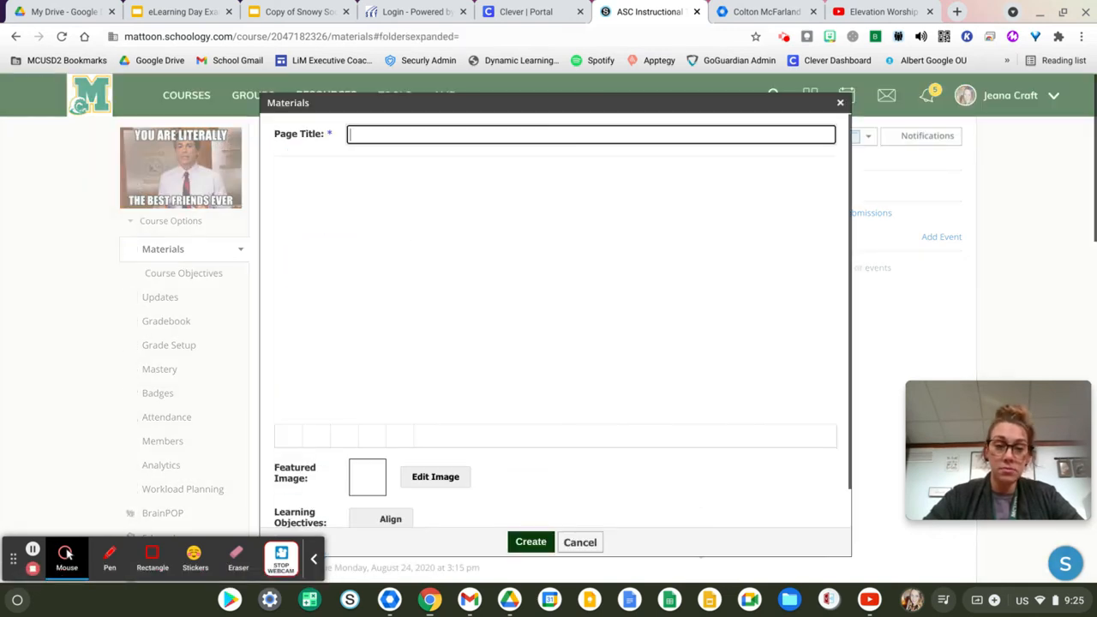
{"action": "type", "text": "eLe"}
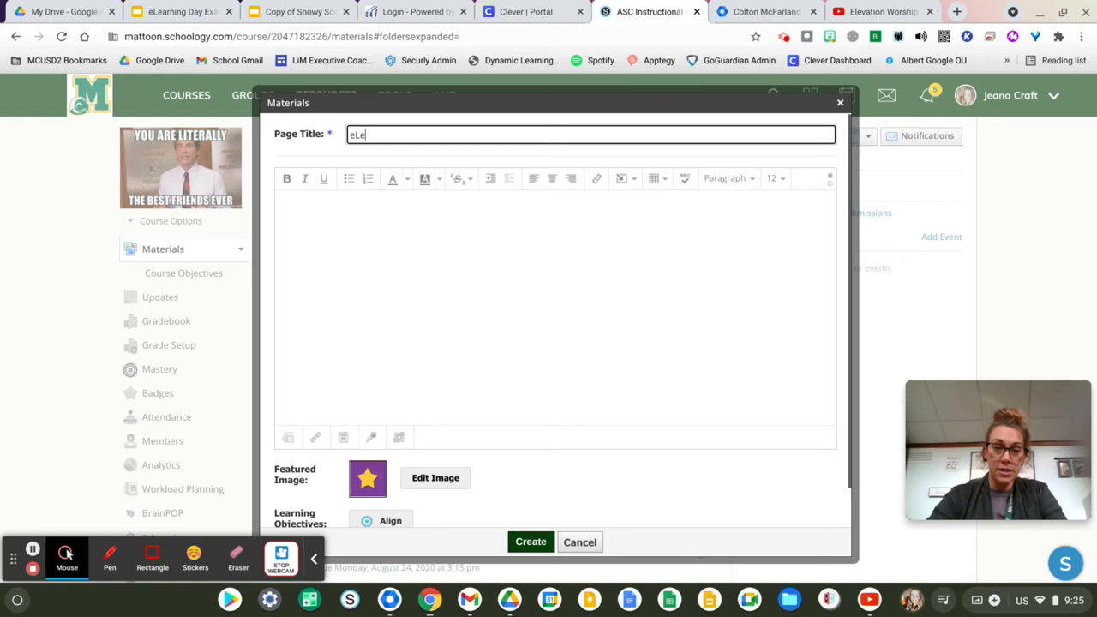
{"action": "type", "text": "arning Pract"}
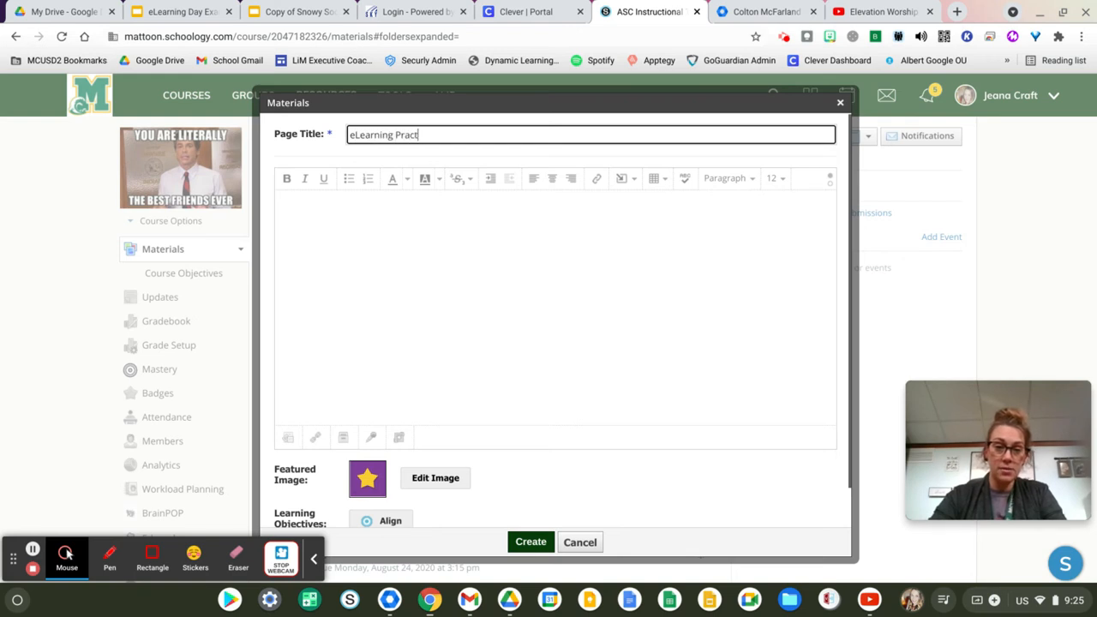
{"action": "type", "text": "ice"}
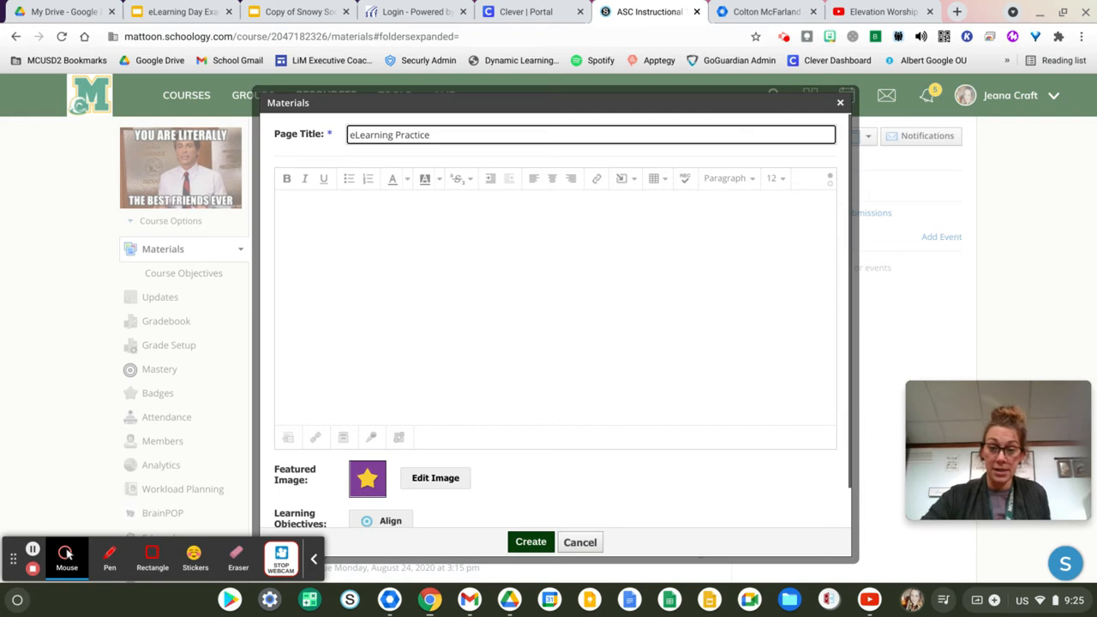
Embed the "eLearning Day Example" presentation from Google Drive in the page body.
{"action": "left_click", "coordinate": [402, 260]}
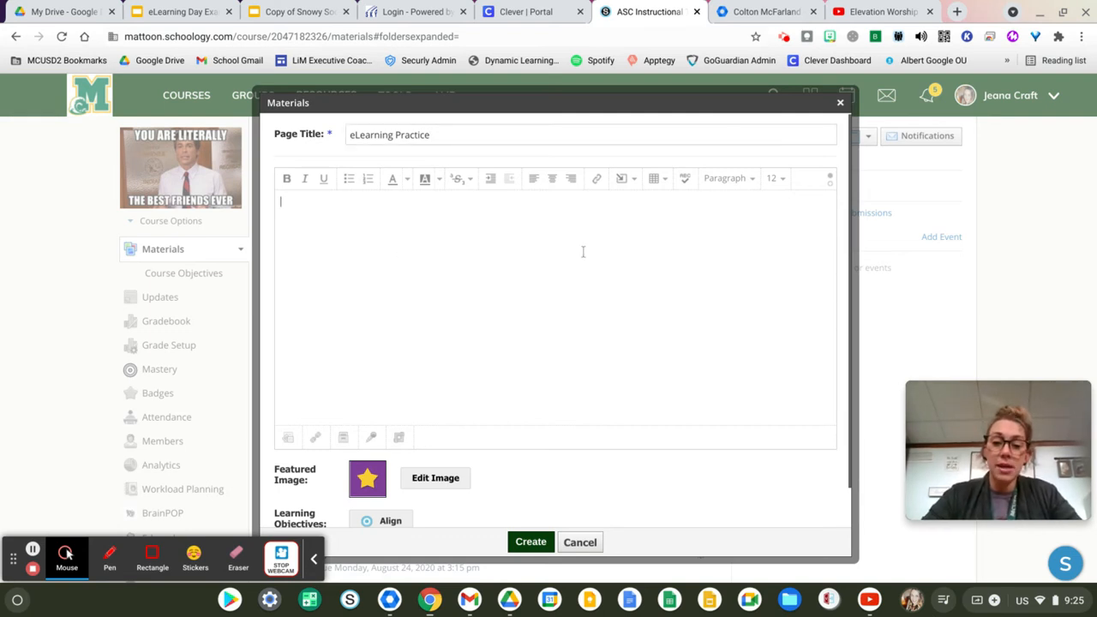
{"action": "left_click", "coordinate": [630, 187]}
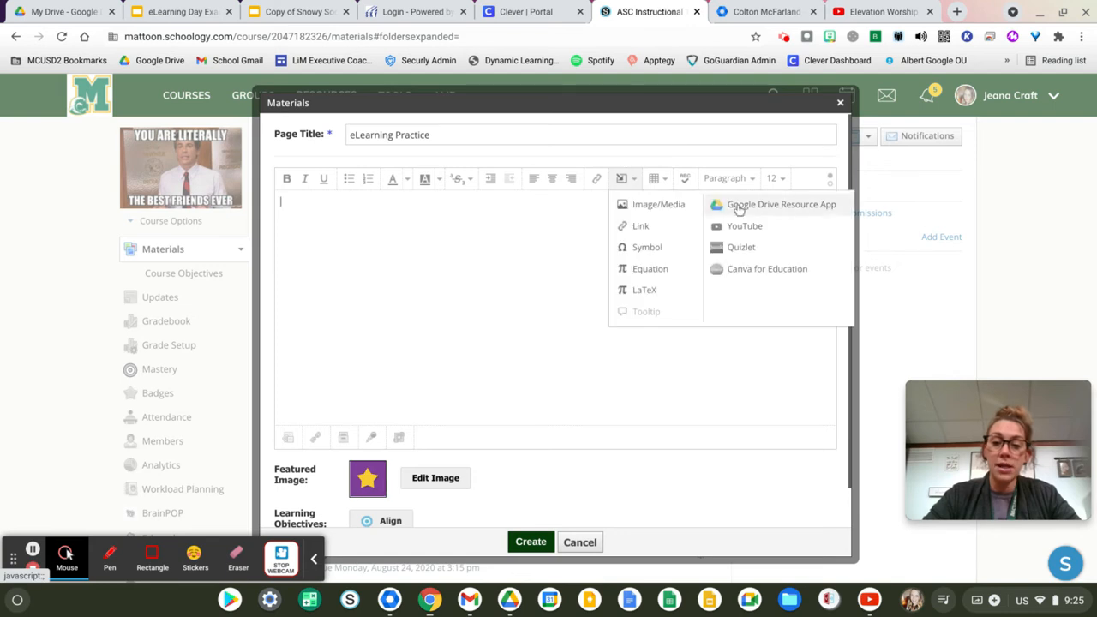
{"action": "left_click", "coordinate": [741, 212]}
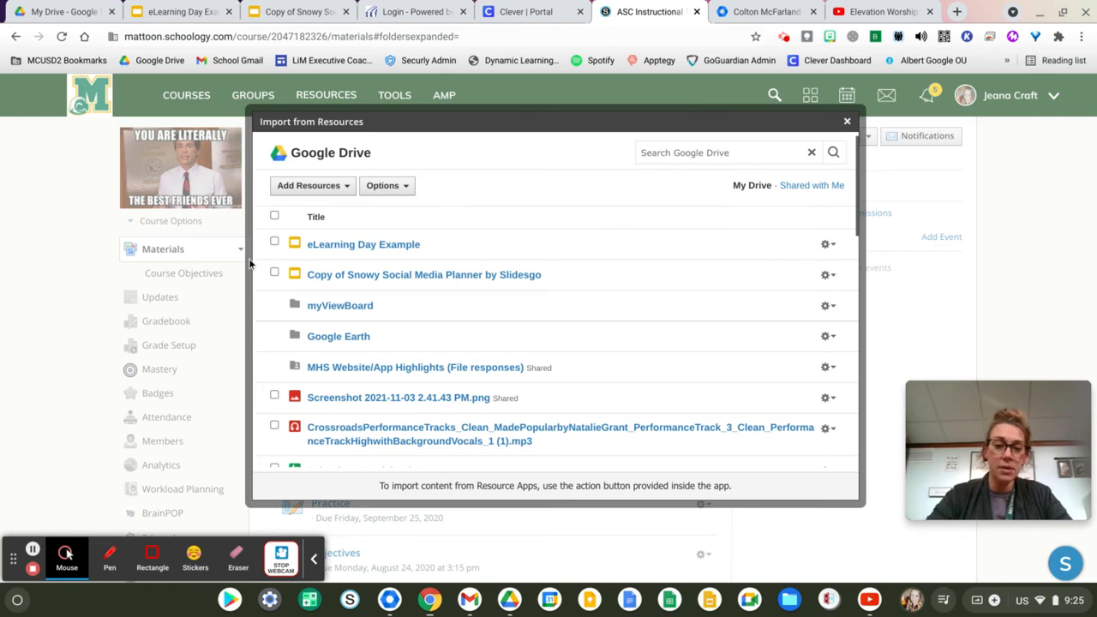
{"action": "left_click", "coordinate": [275, 242]}
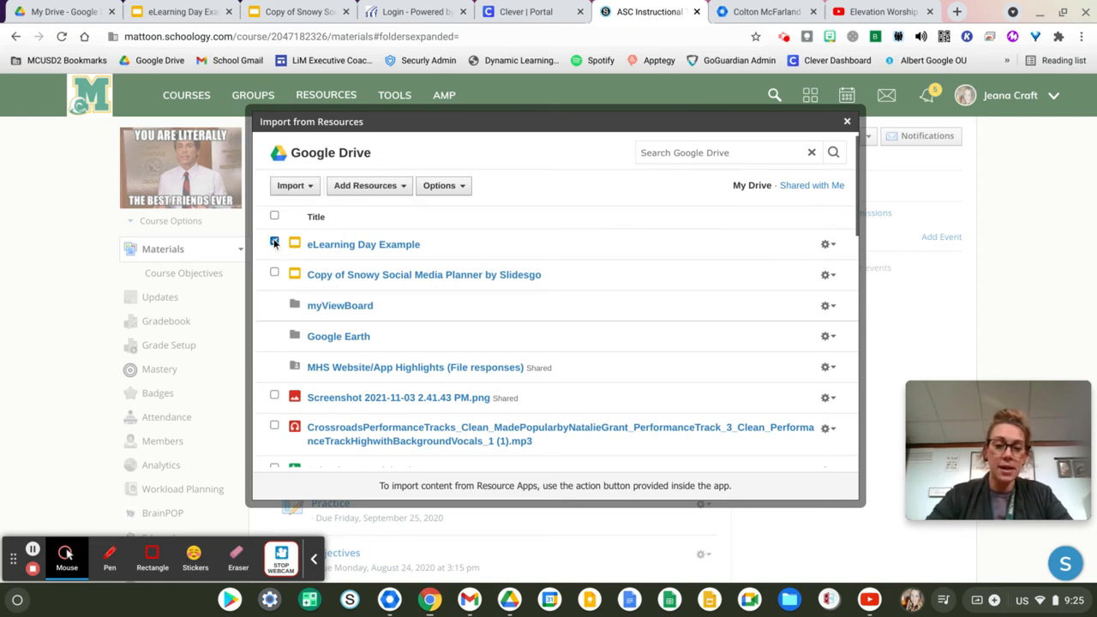
{"action": "left_click", "coordinate": [828, 246]}
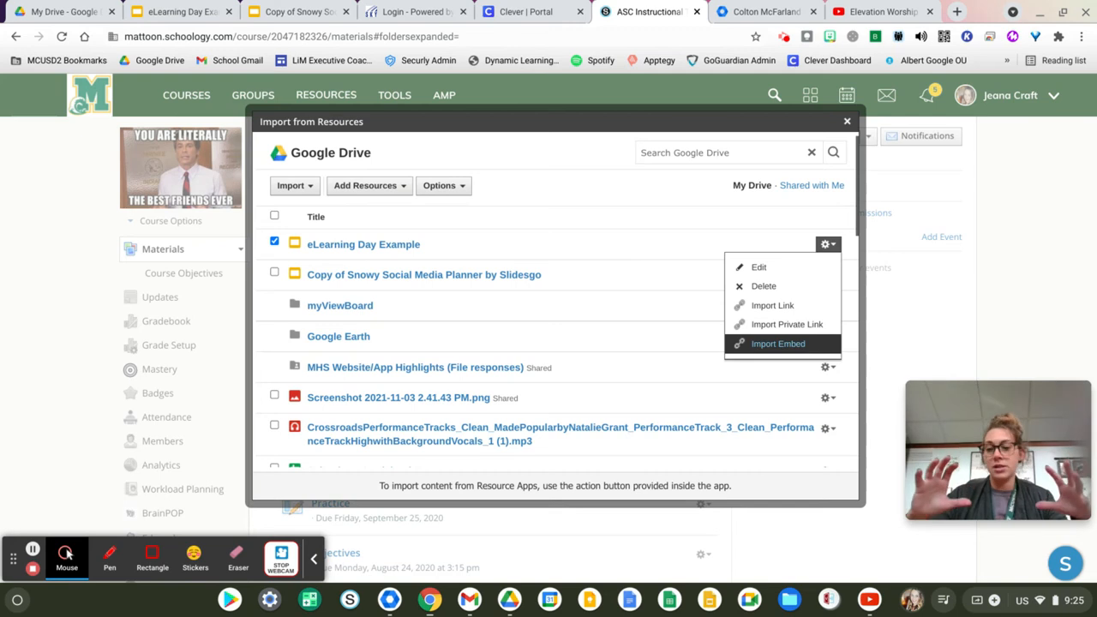
{"action": "left_click", "coordinate": [782, 346]}
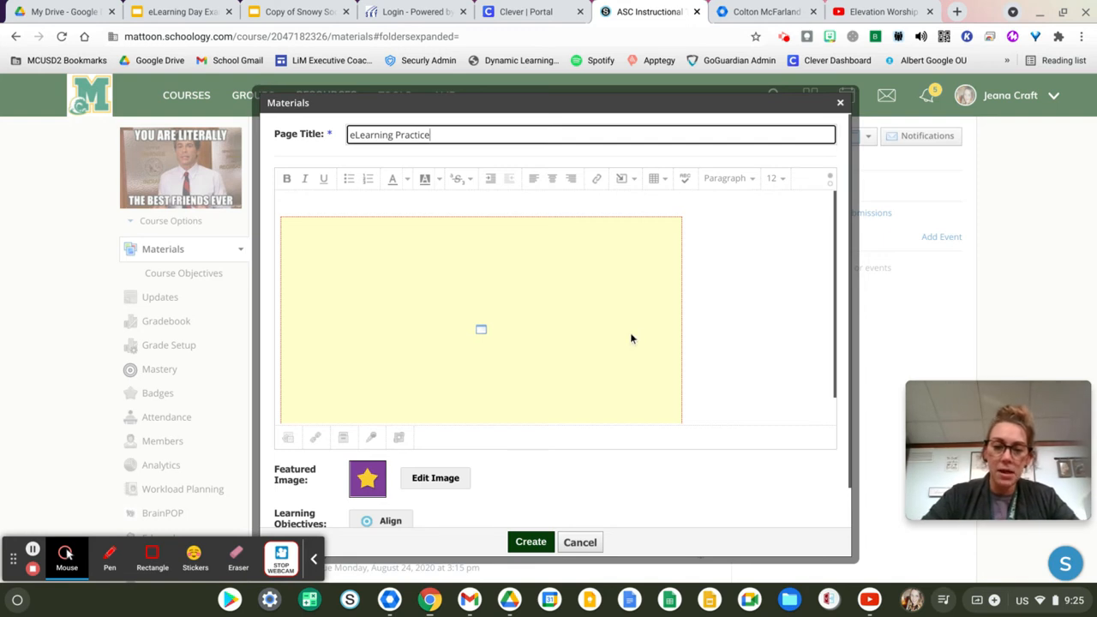
Set the embedded presentation's width to 825 with its proportions constrained.
{"action": "scroll", "coordinate": [631, 339], "scroll_direction": "down", "scroll_amount": 1}
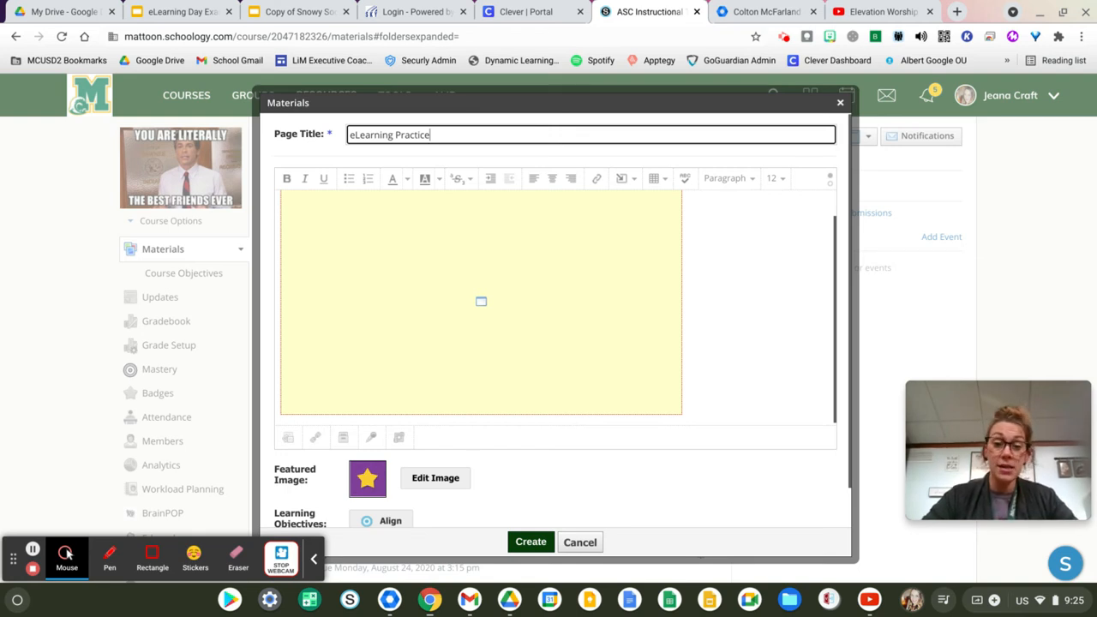
{"action": "left_click", "coordinate": [630, 333]}
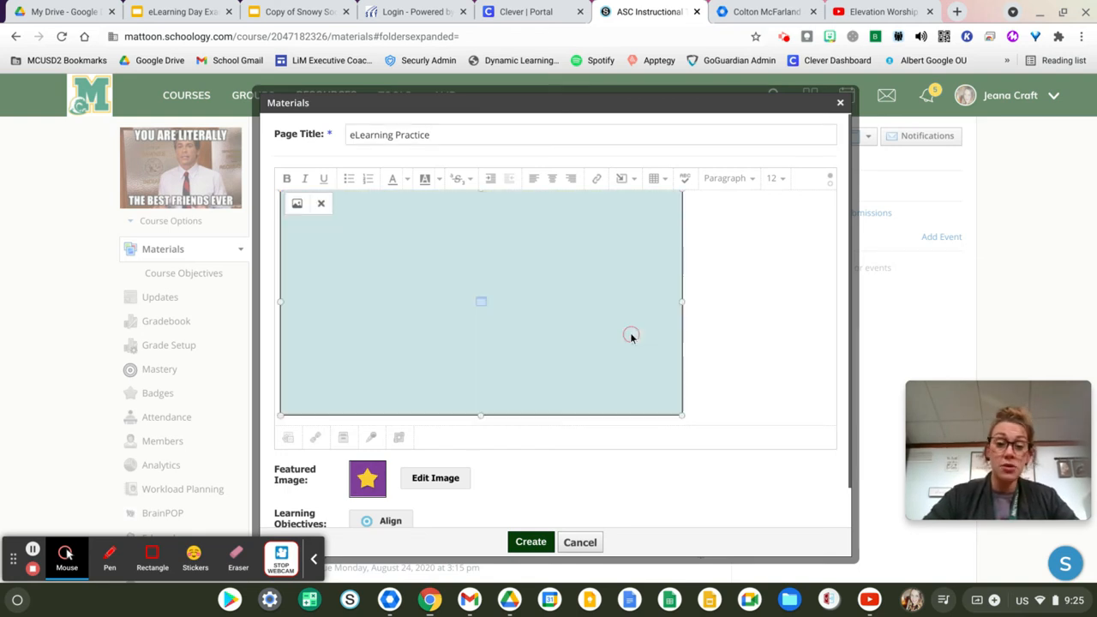
{"action": "left_click", "coordinate": [298, 215]}
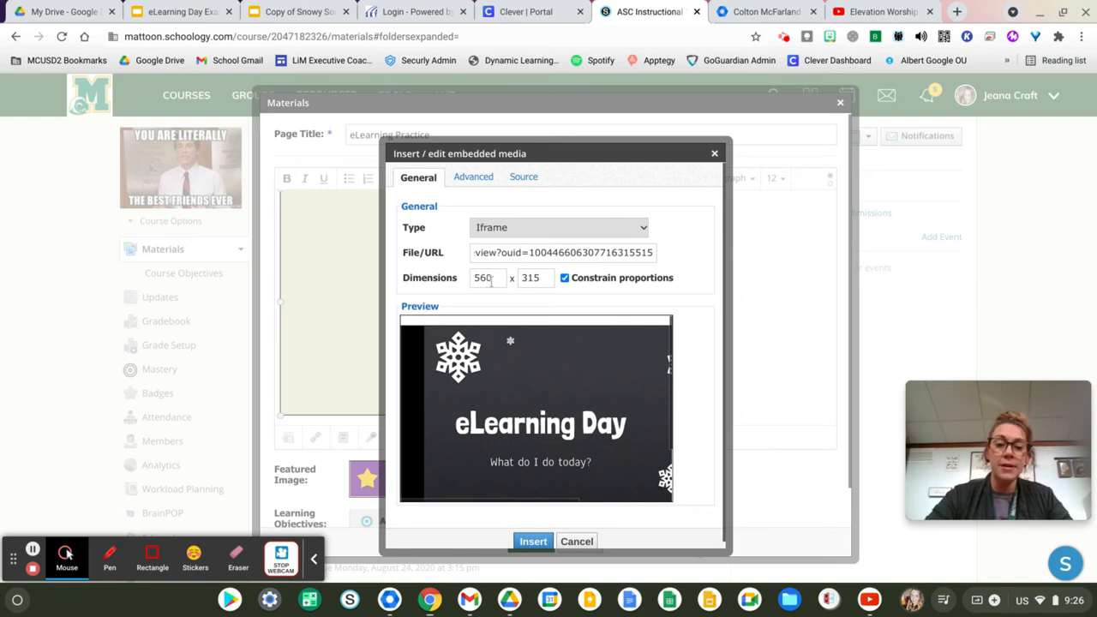
{"action": "double_click", "coordinate": [492, 283]}
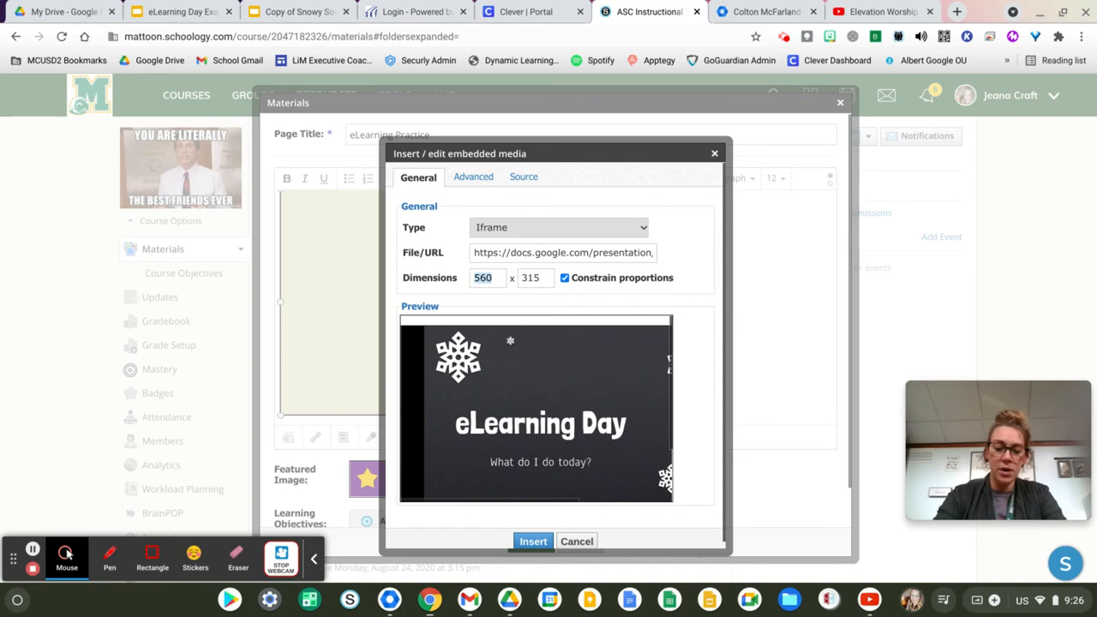
{"action": "type", "text": "825"}
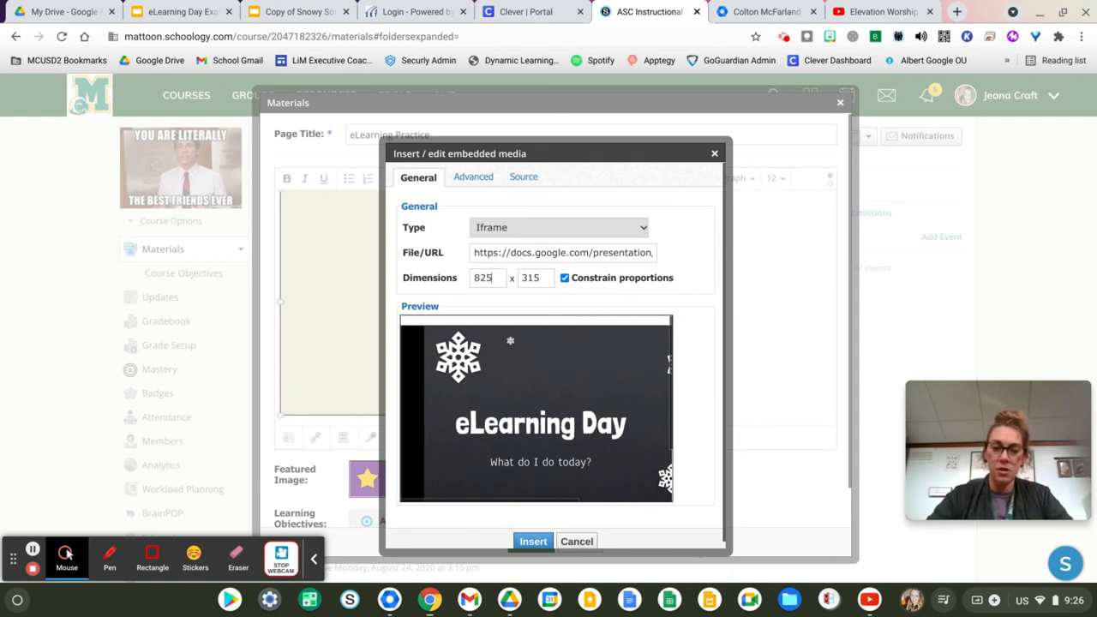
{"action": "key", "text": "Return"}
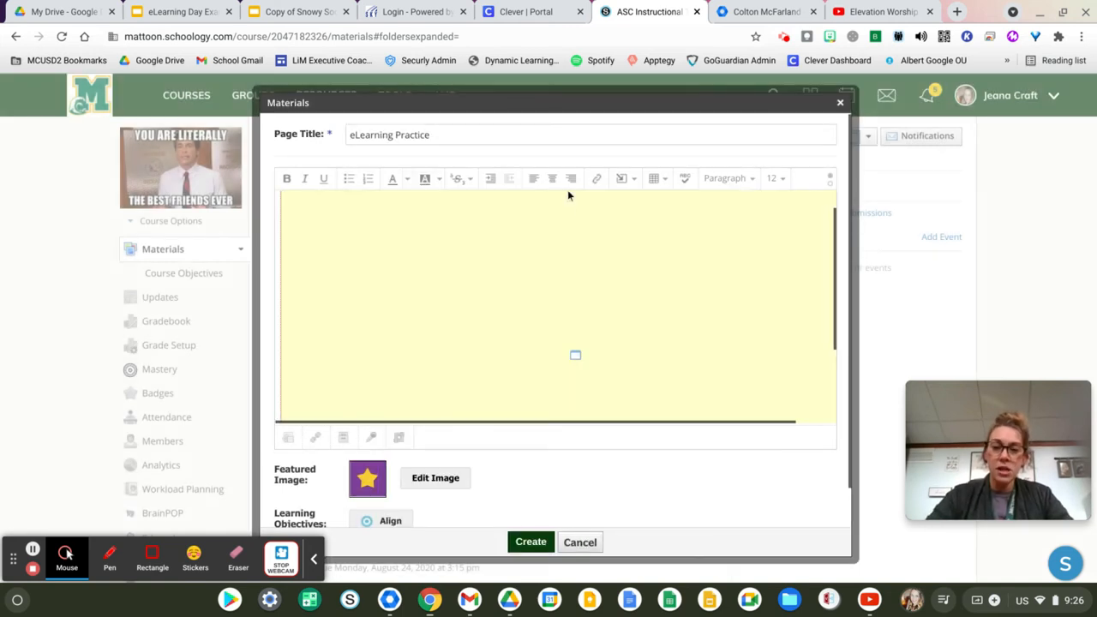
Check the embedded presentation's dimensions and preview in its media settings, then return to the page editor.
{"action": "left_click", "coordinate": [622, 179]}
{"action": "left_click", "coordinate": [420, 333]}
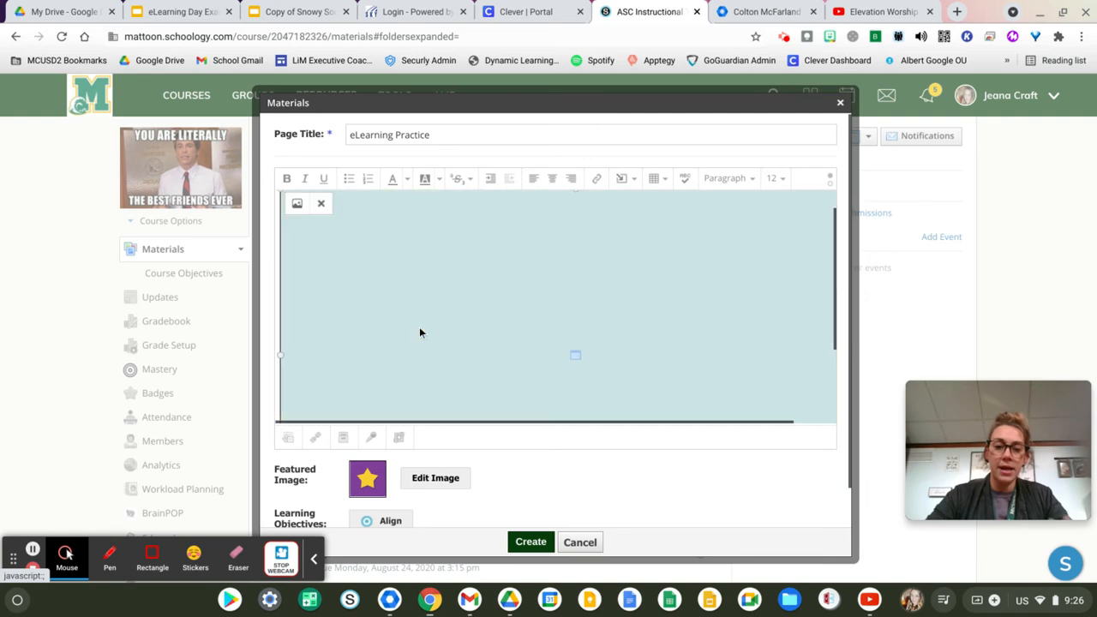
{"action": "left_click", "coordinate": [297, 203]}
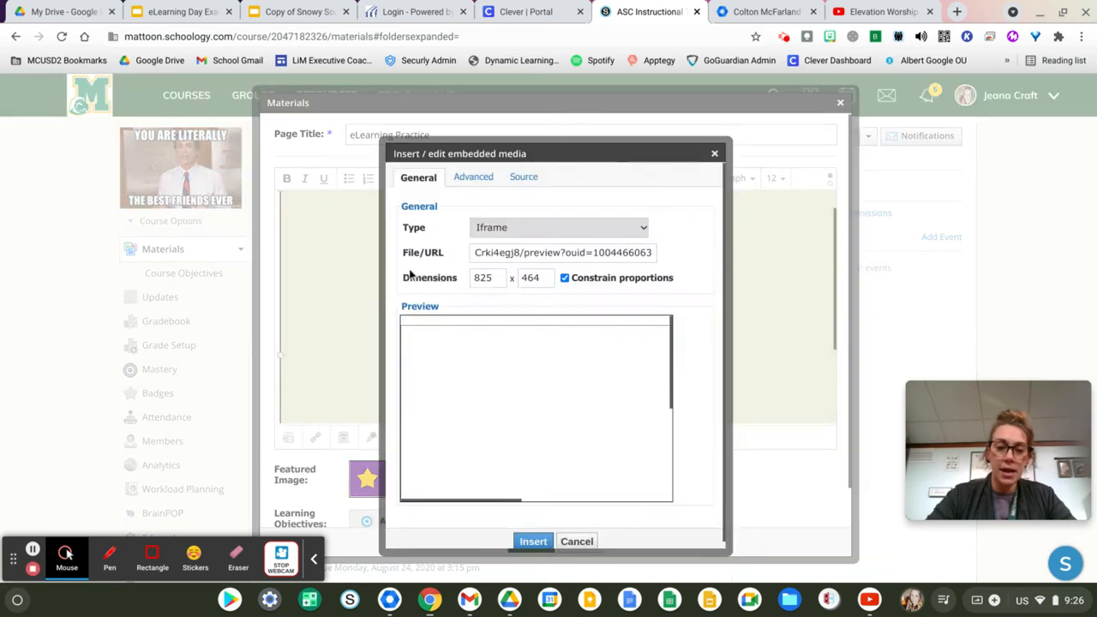
{"action": "left_click", "coordinate": [493, 278]}
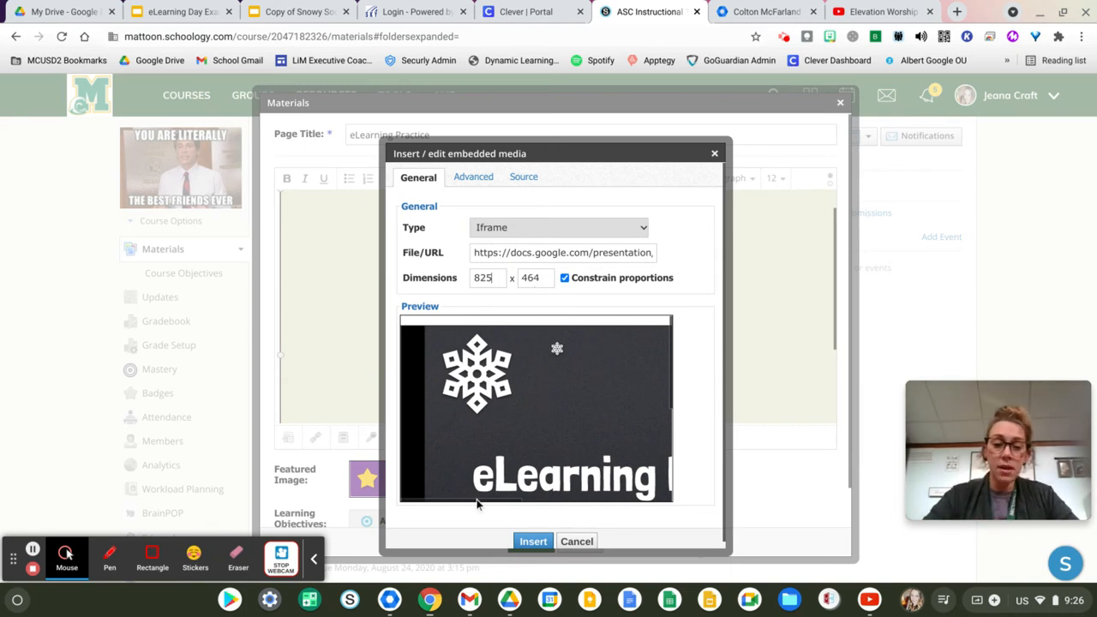
{"action": "left_click", "coordinate": [534, 542]}
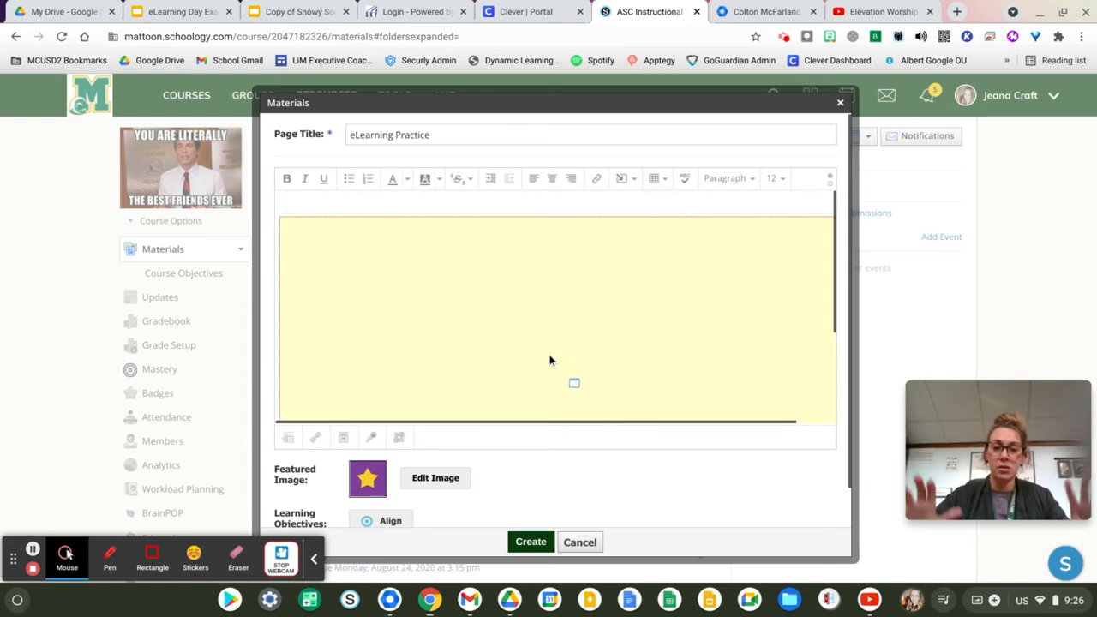
Create the page and open "eLearning Practice" from the end of the course materials list.
{"action": "scroll", "coordinate": [558, 396], "scroll_direction": "down", "scroll_amount": 2}
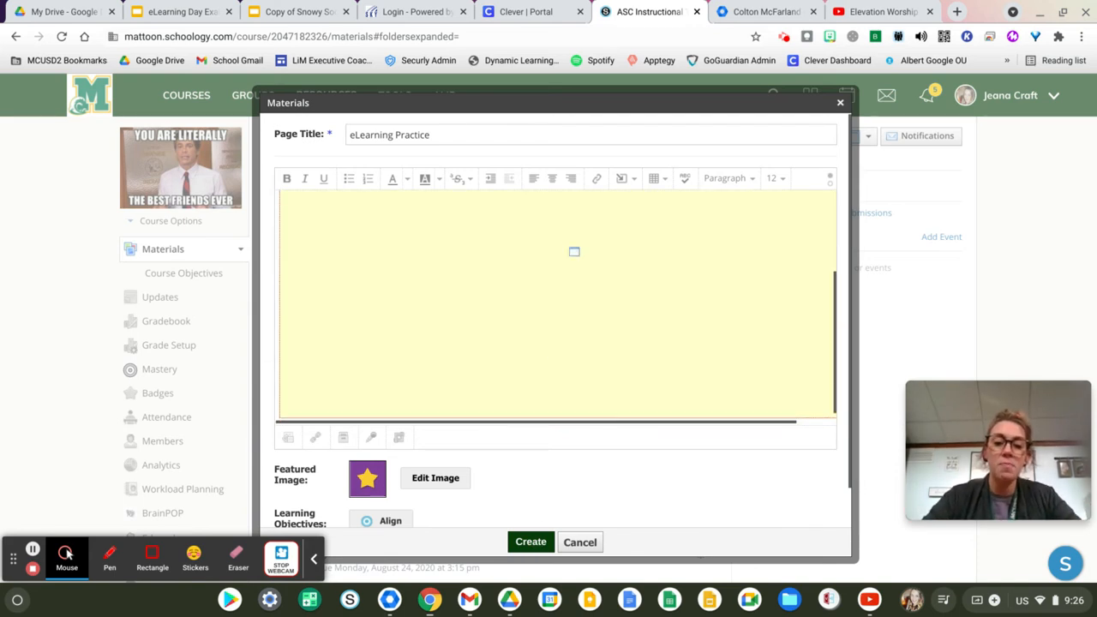
{"action": "left_click", "coordinate": [531, 542]}
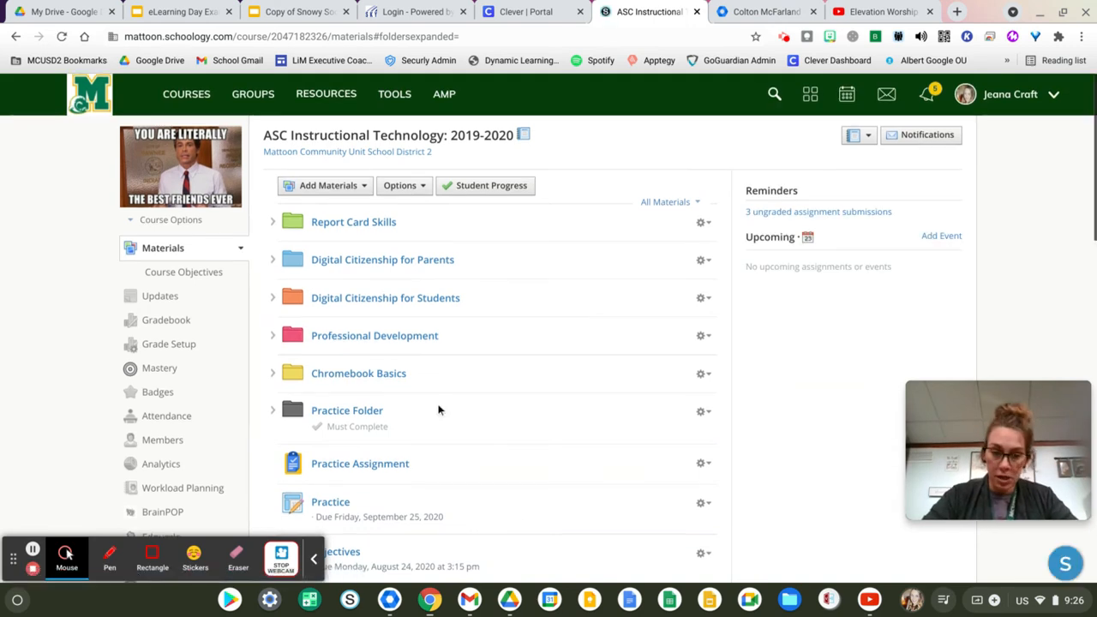
{"action": "scroll", "coordinate": [439, 410], "scroll_direction": "down", "scroll_amount": 15}
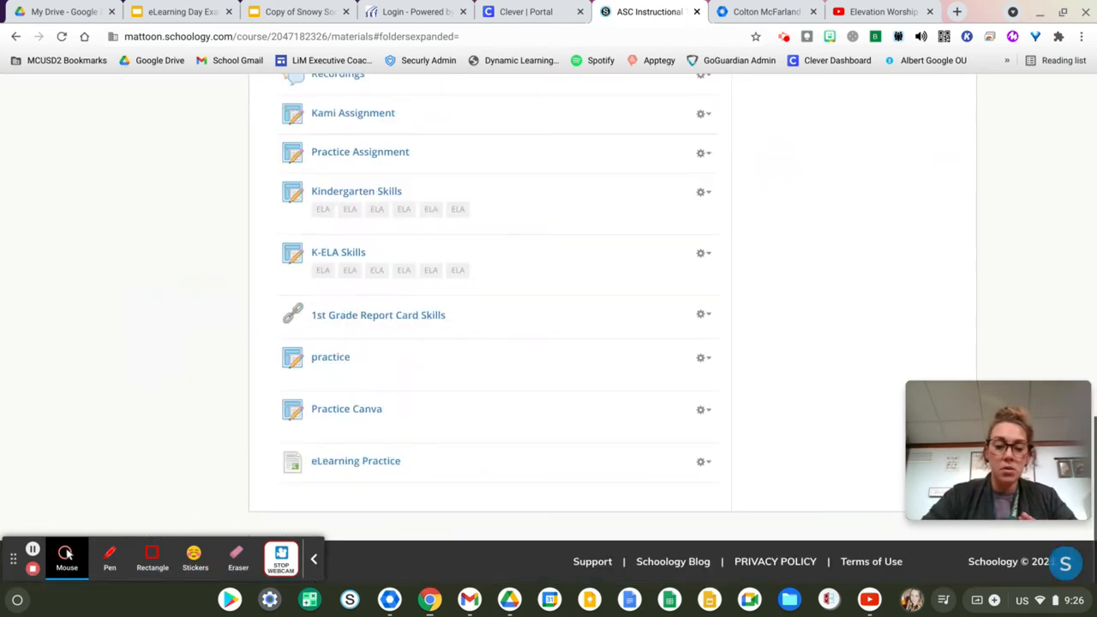
{"action": "left_click", "coordinate": [382, 463]}
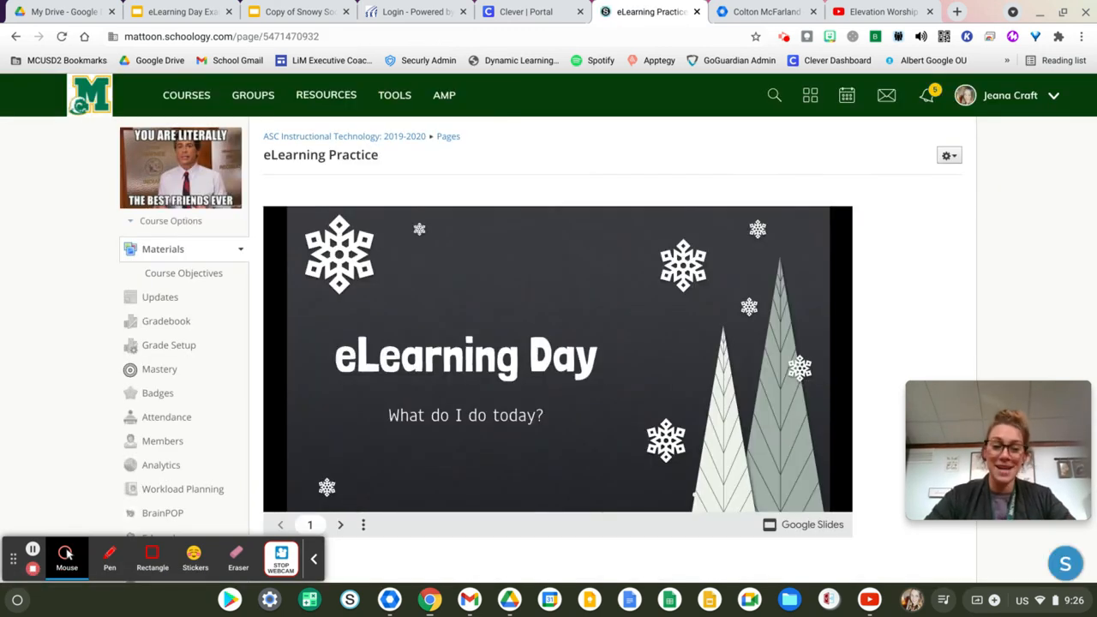
Test the embedded slides by advancing through them, opening and closing the snowflake facts link, and returning to the first slide.
{"action": "left_click", "coordinate": [340, 526]}
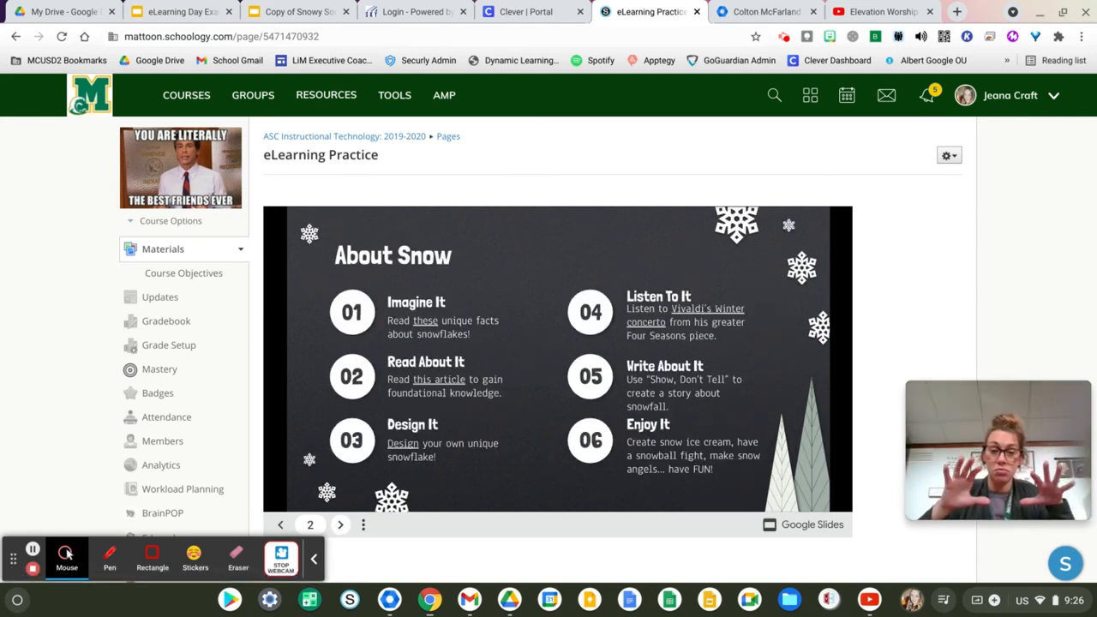
{"action": "left_click", "coordinate": [425, 321]}
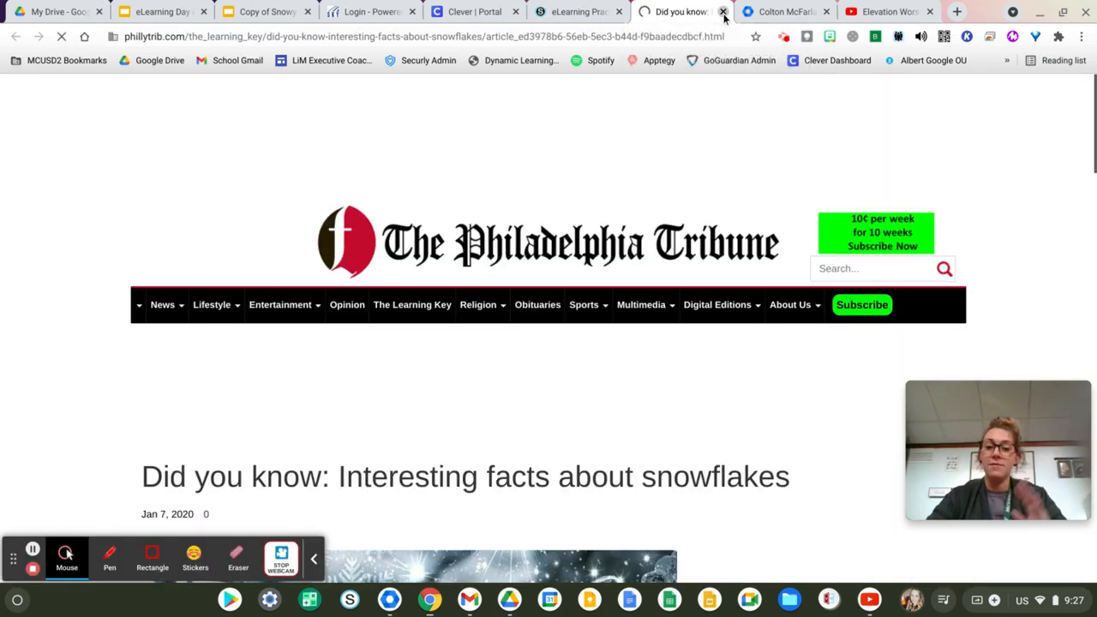
{"action": "left_click", "coordinate": [722, 13]}
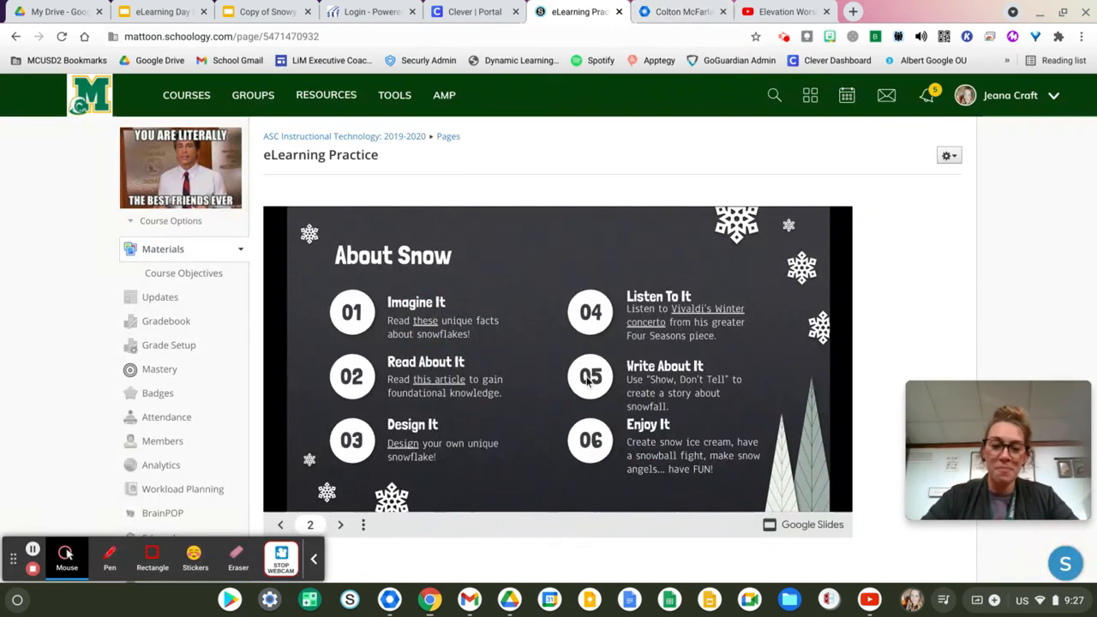
{"action": "left_click", "coordinate": [587, 382]}
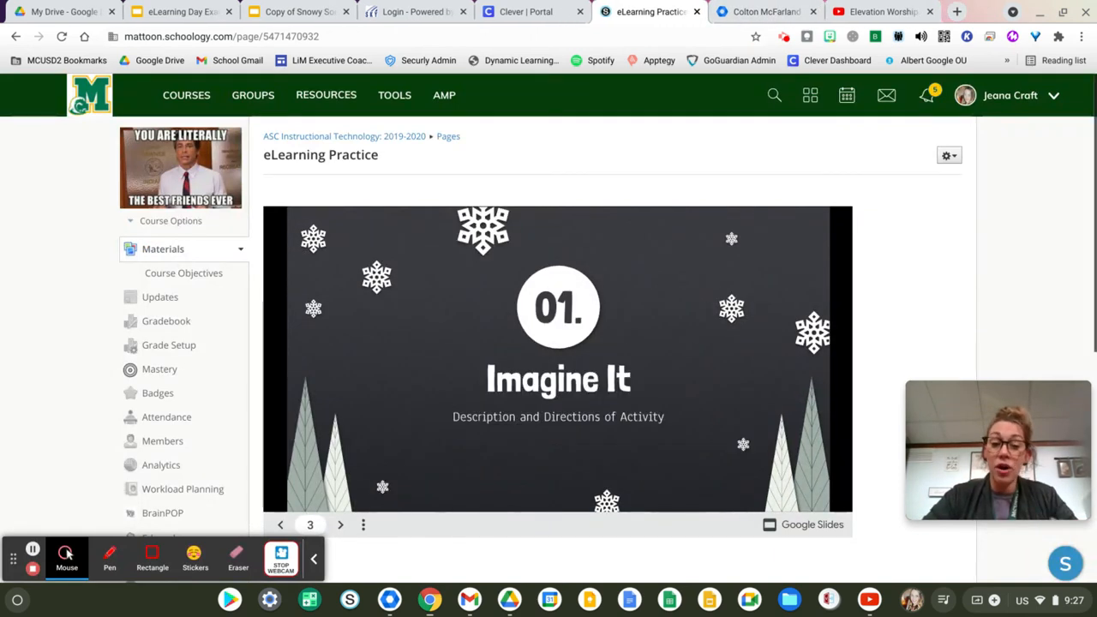
{"action": "key", "text": "Left"}
{"action": "key", "text": "Left"}
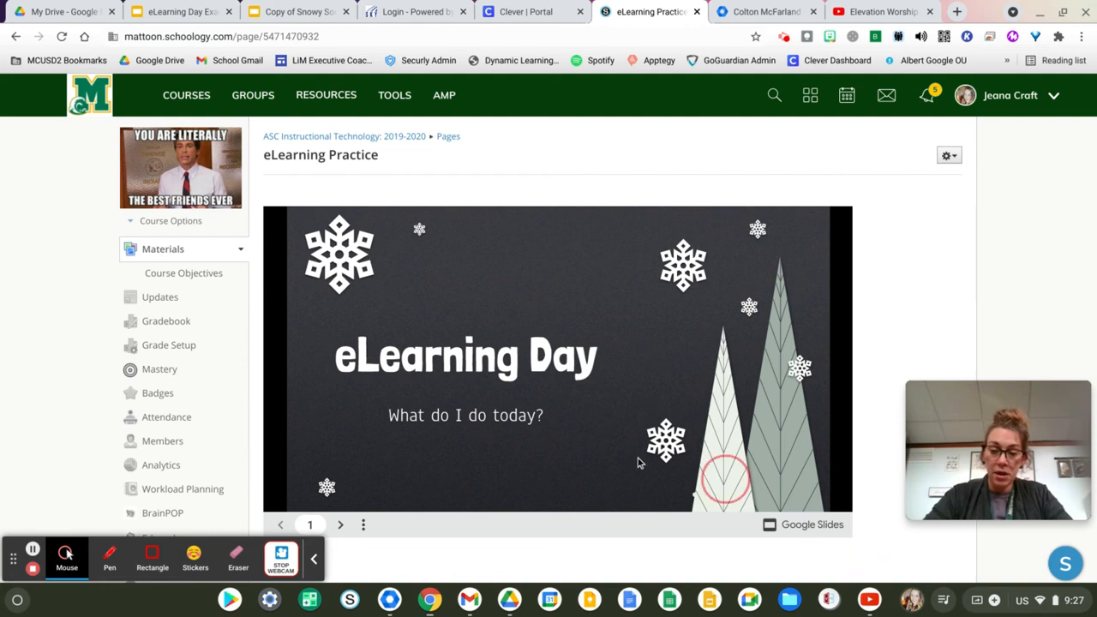
Copy the embedded presentation from the page into a new course update.
{"action": "double_click", "coordinate": [274, 195]}
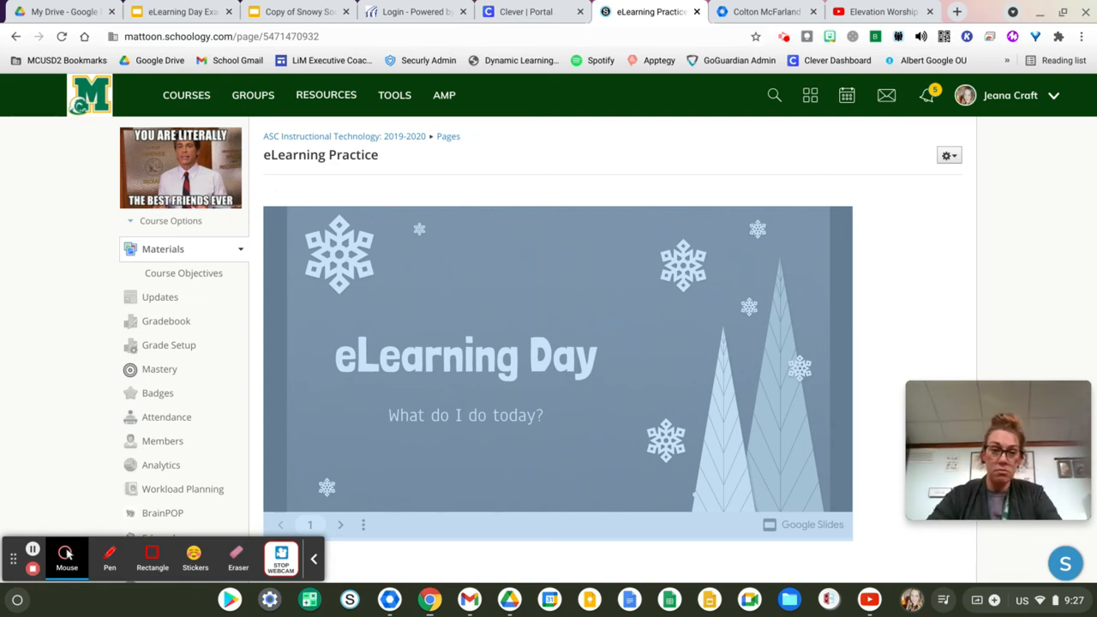
{"action": "left_click", "coordinate": [161, 297]}
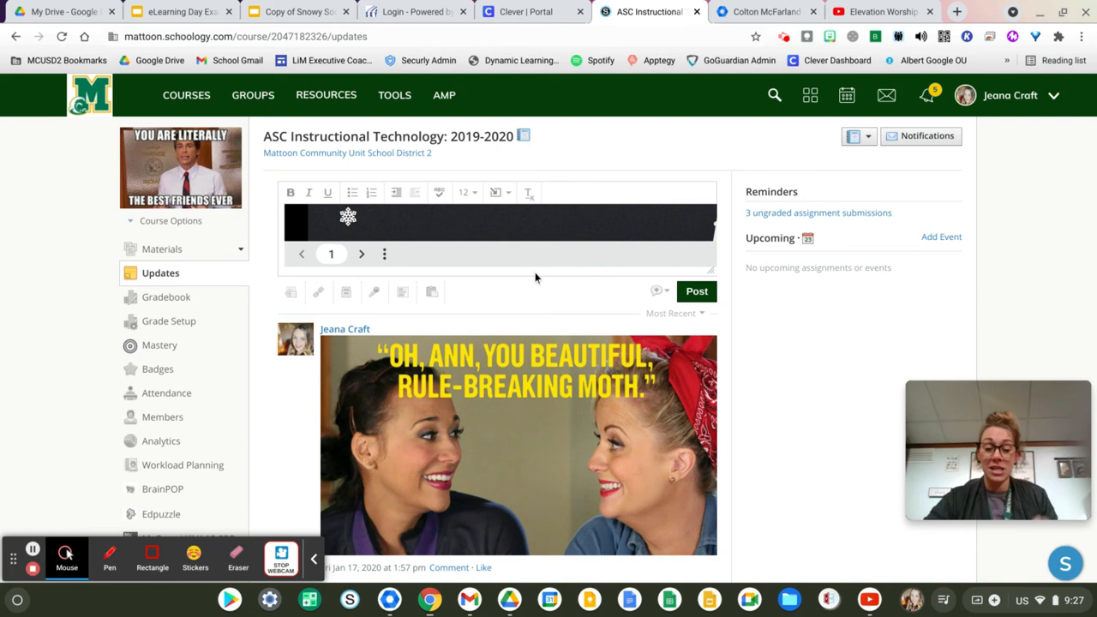
Enable the bell option for the new update and post it to the course.
{"action": "left_click", "coordinate": [667, 293]}
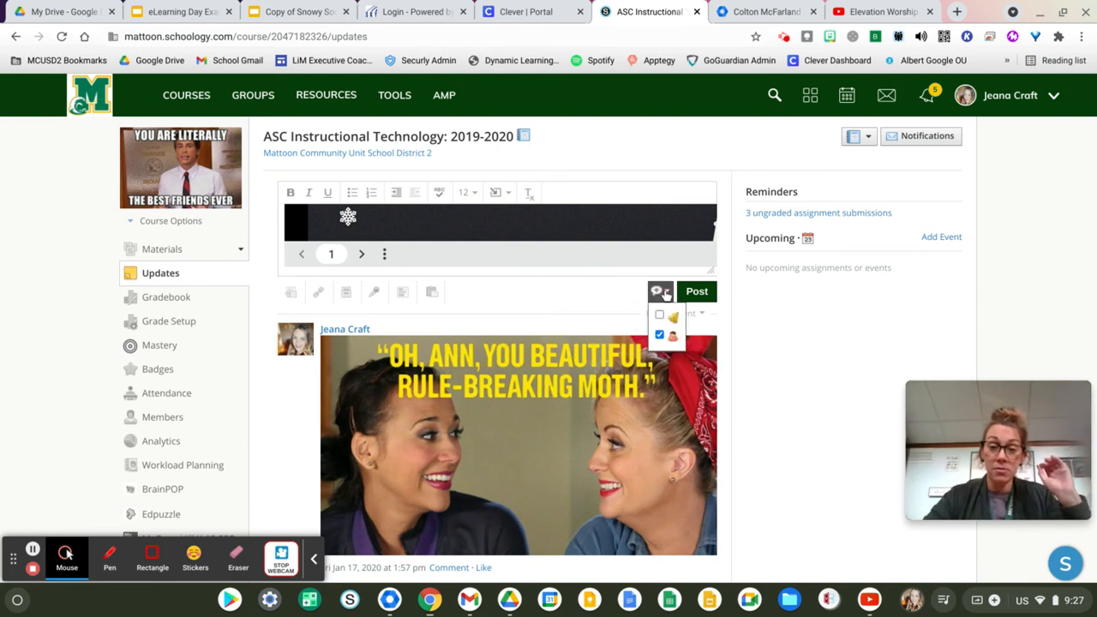
{"action": "left_click", "coordinate": [660, 316]}
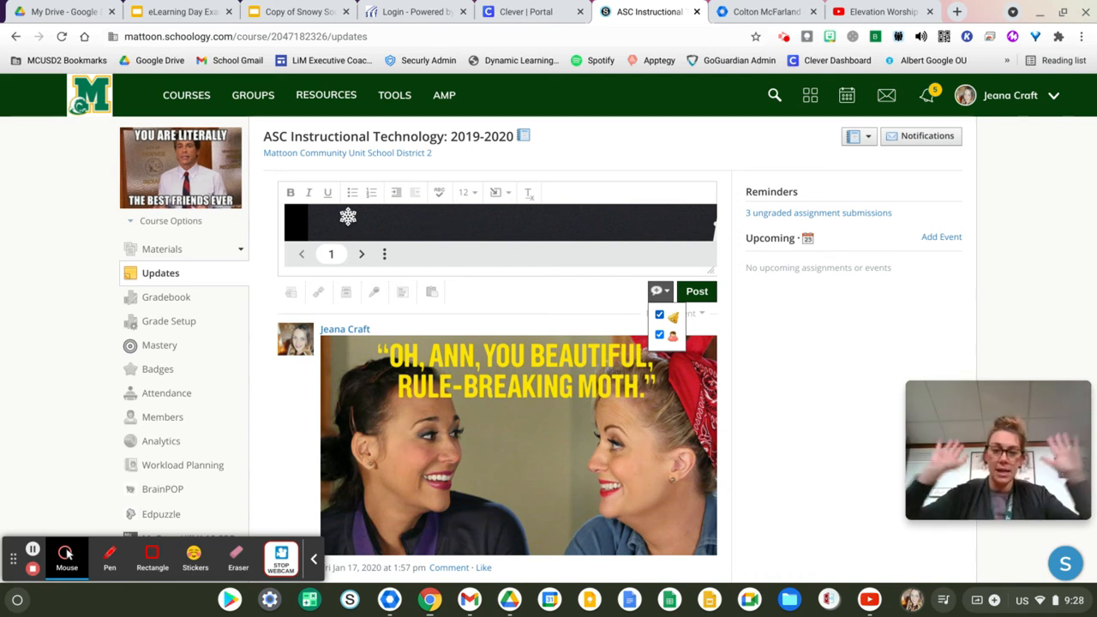
{"action": "left_click", "coordinate": [697, 292]}
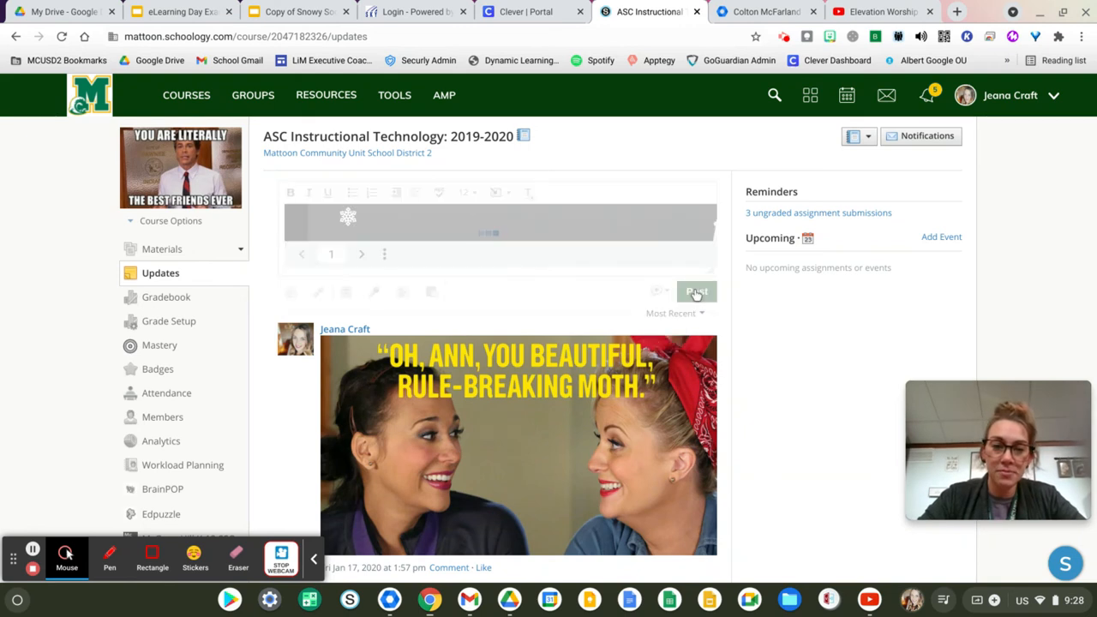